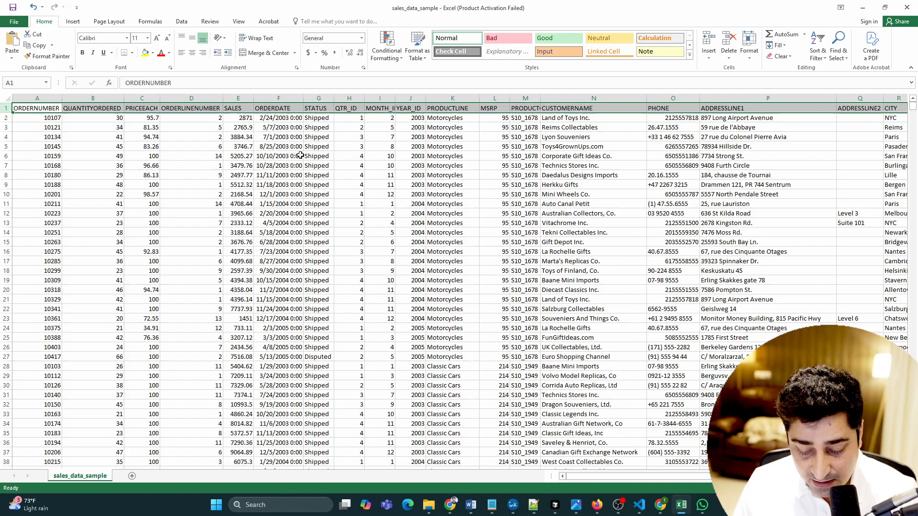
Launch Power BI Desktop, start a blank report and dismiss the upgrade notice
key(super)
text(power)
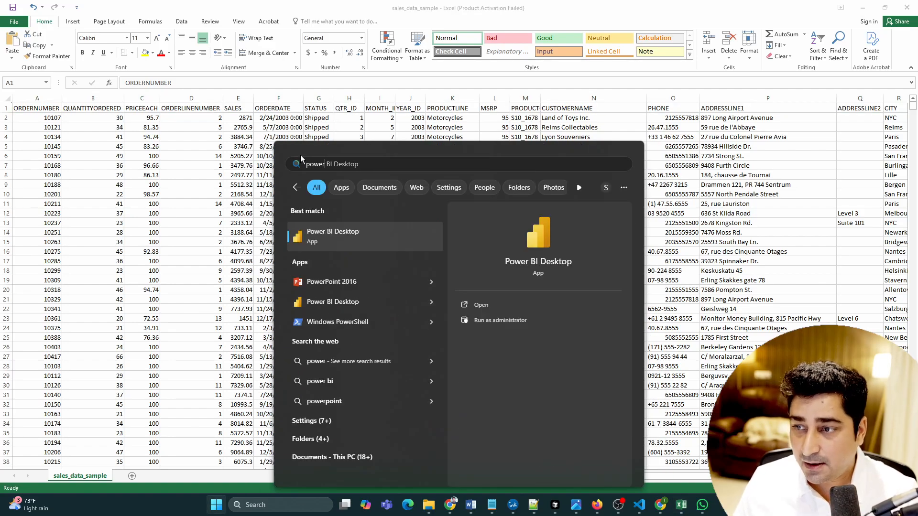
click(377, 232)
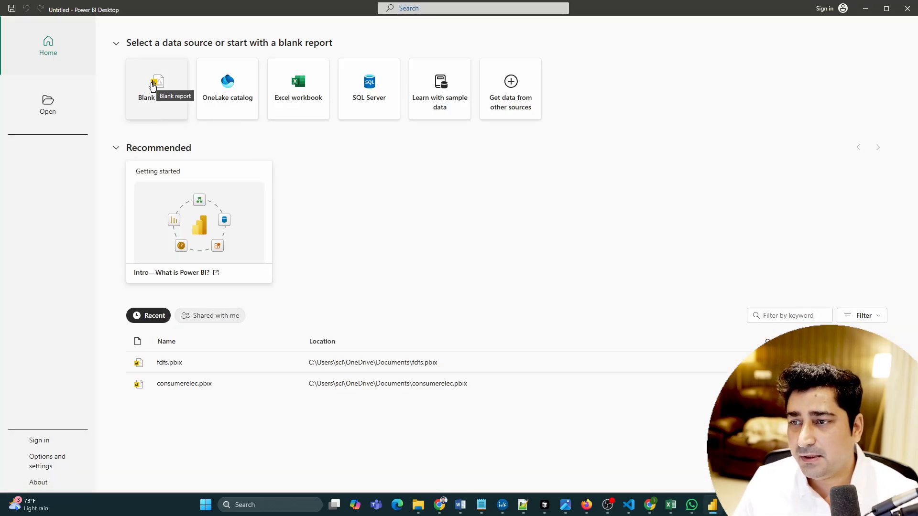
click(153, 86)
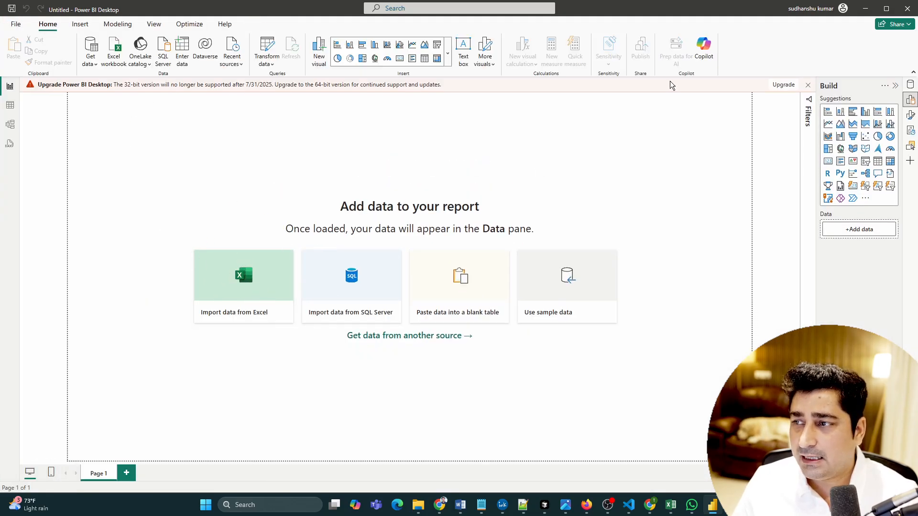
click(807, 84)
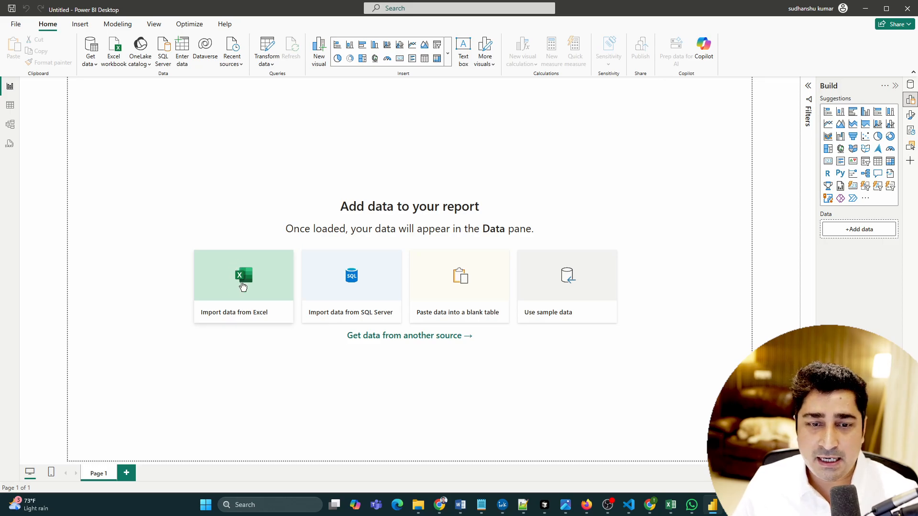
Import the Text/CSV file sales_data_sample from the Downloads folder and load its data into the report
click(94, 63)
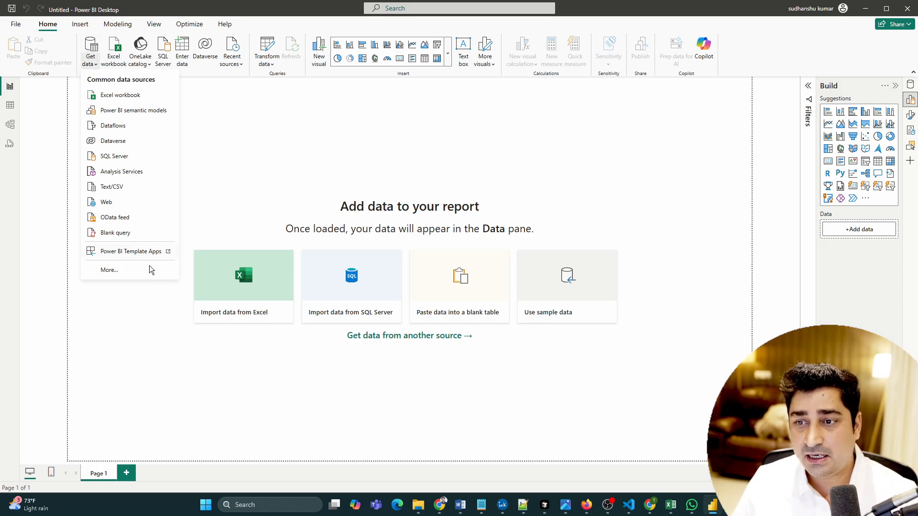
click(119, 271)
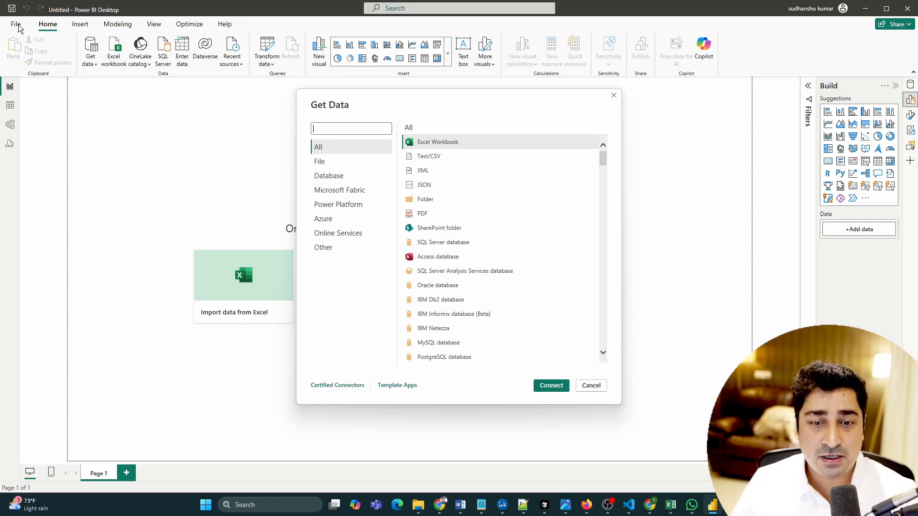
click(441, 159)
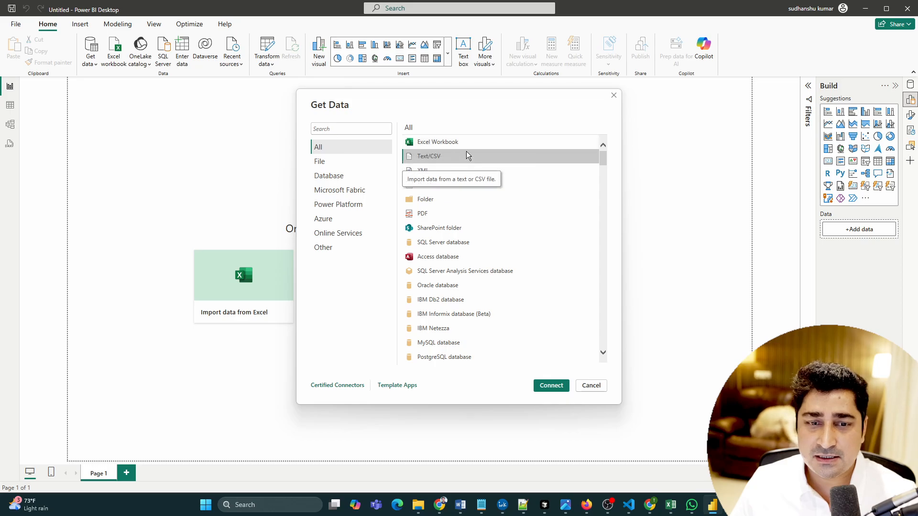
click(551, 386)
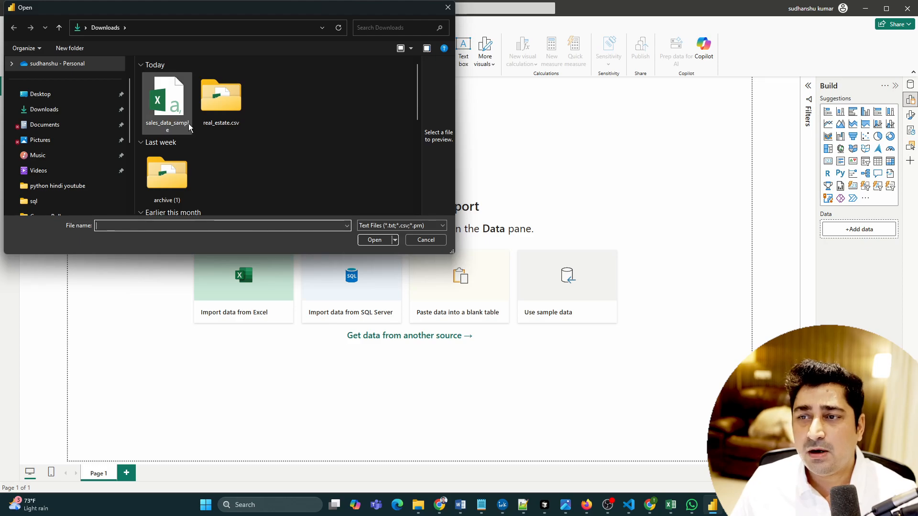
click(172, 93)
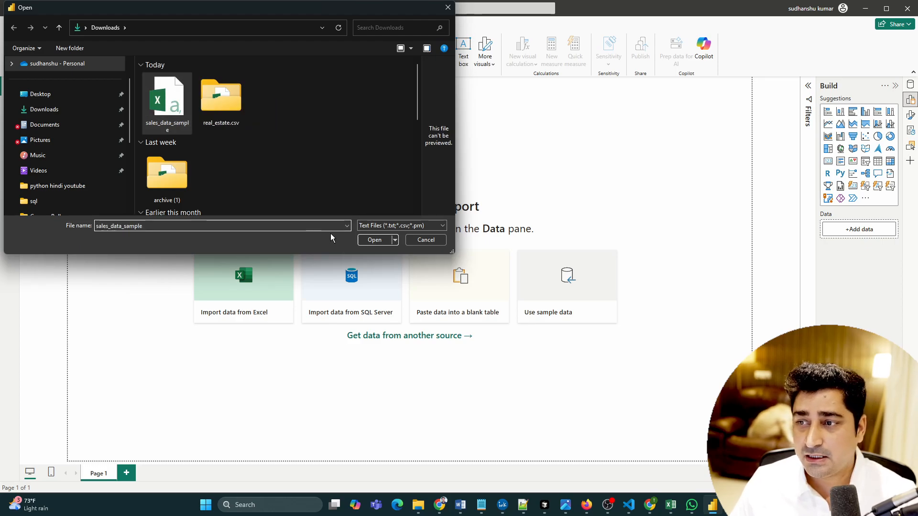
click(382, 240)
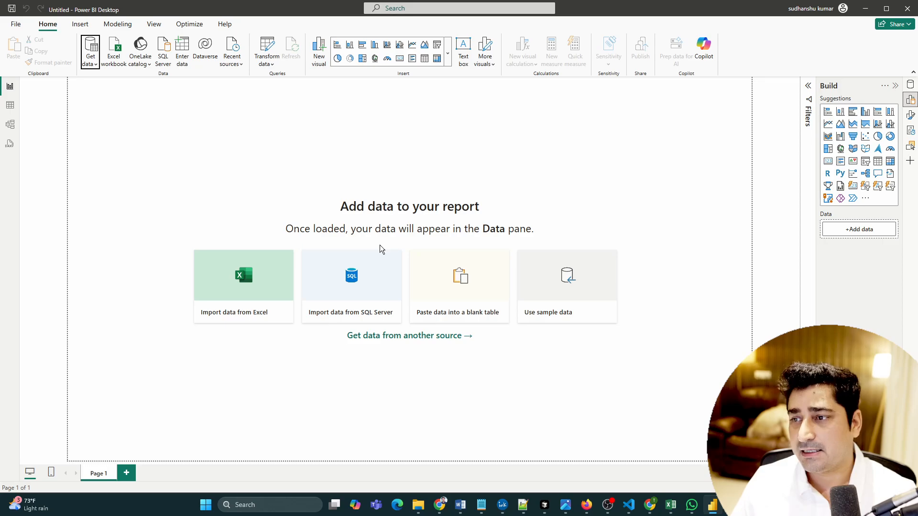
scroll(589, 247, down, 1)
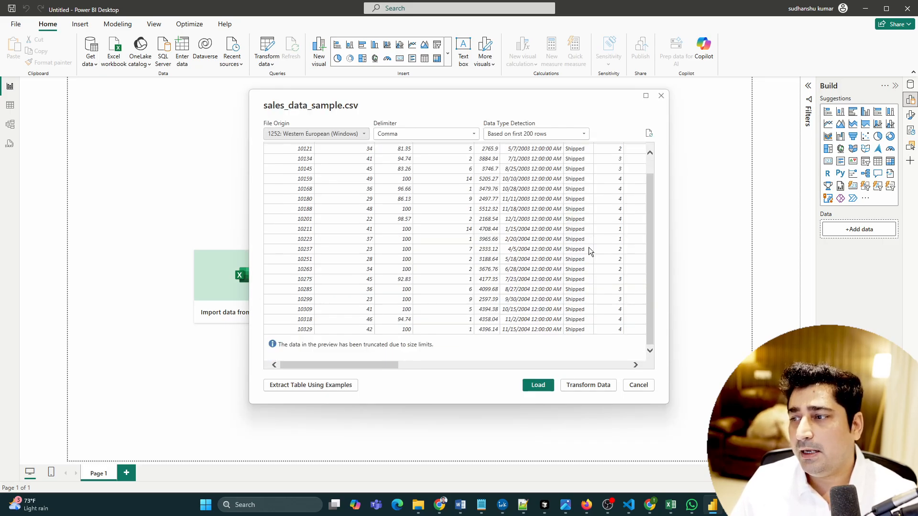
scroll(588, 248, up, 1)
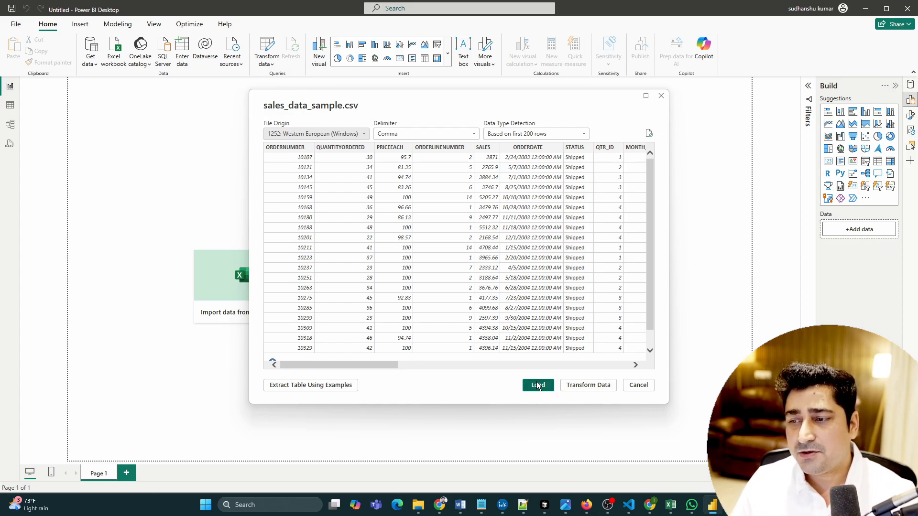
click(538, 386)
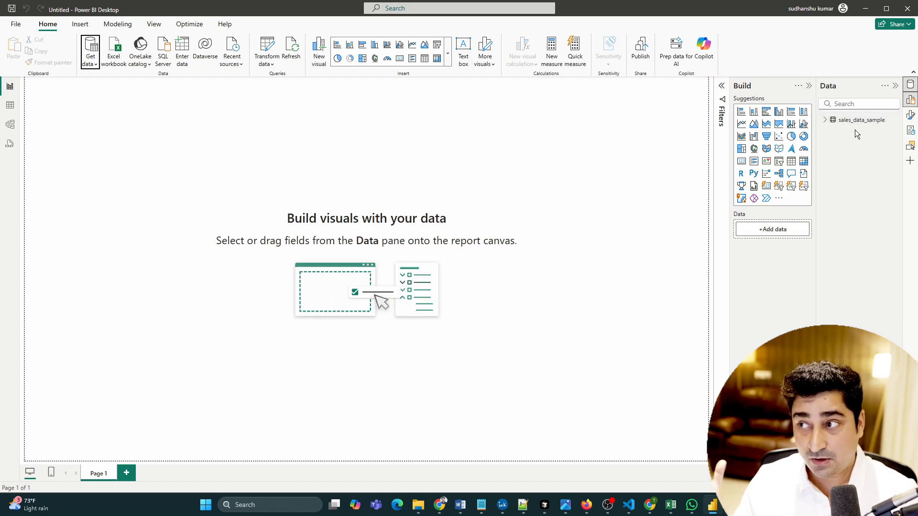
Expand the sales_data_sample table's fields and open its query for editing in Power Query Editor
click(824, 120)
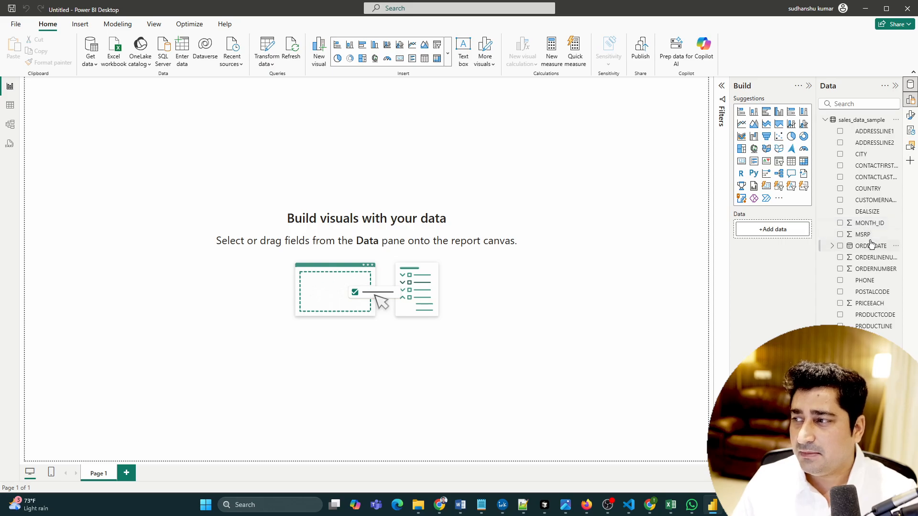
click(896, 121)
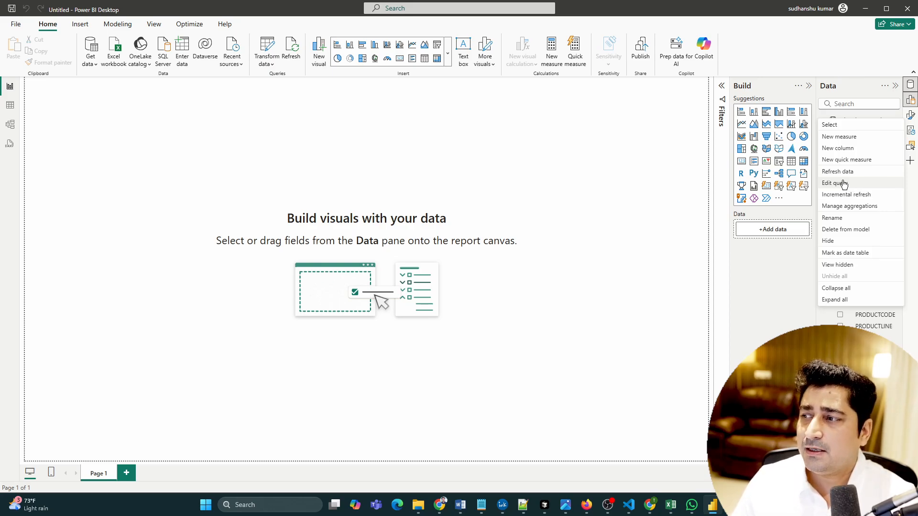
click(842, 183)
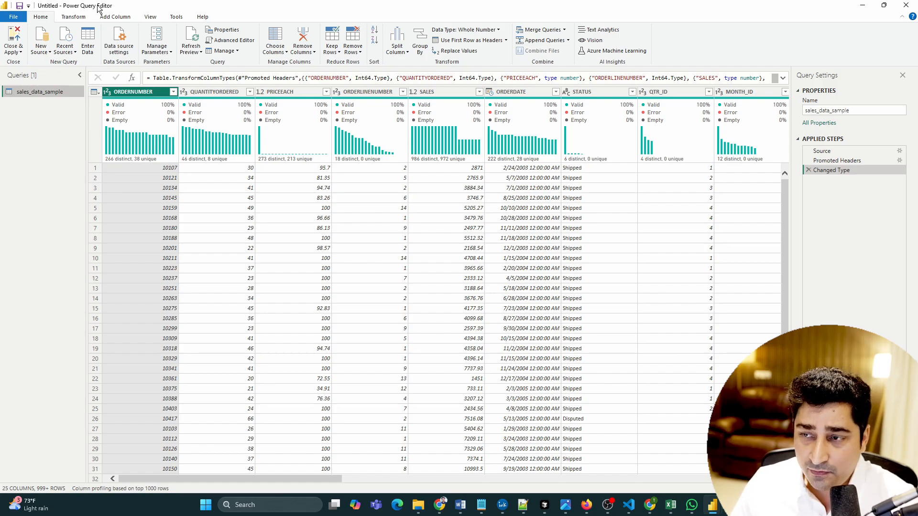
double_click(44, 91)
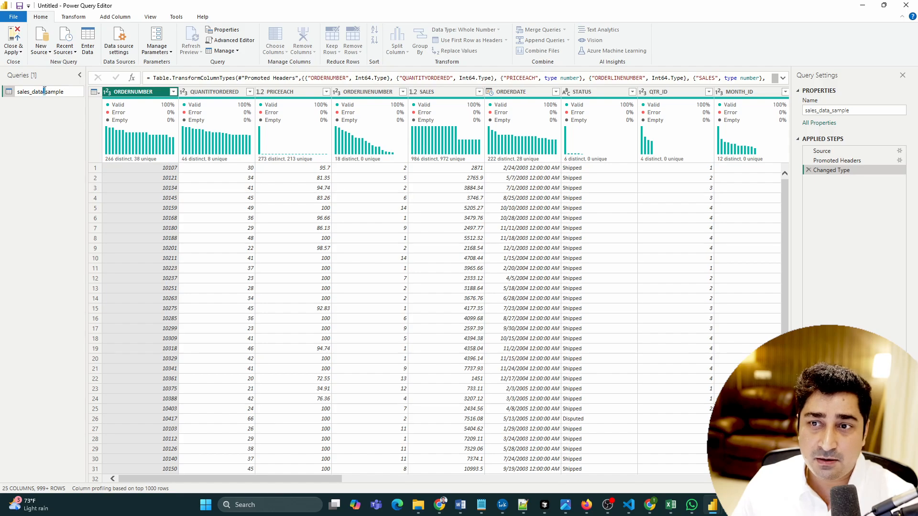
double_click(43, 90)
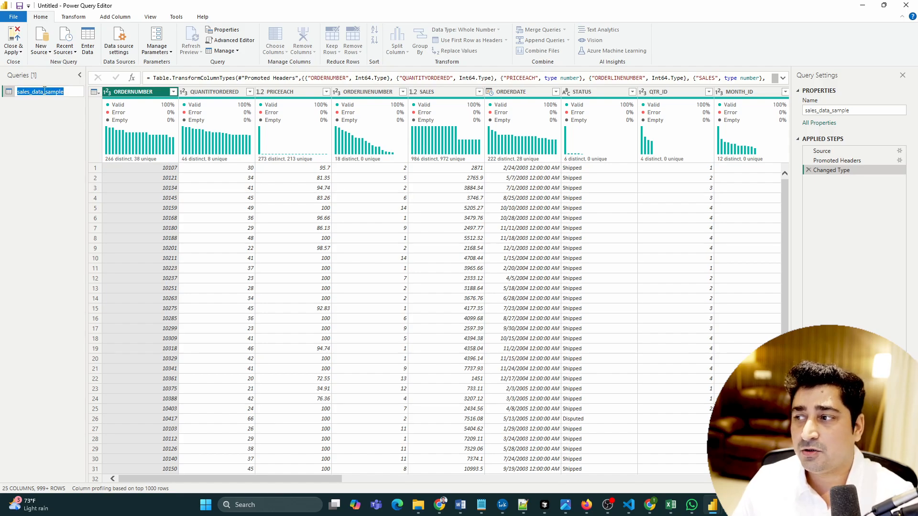
click(44, 128)
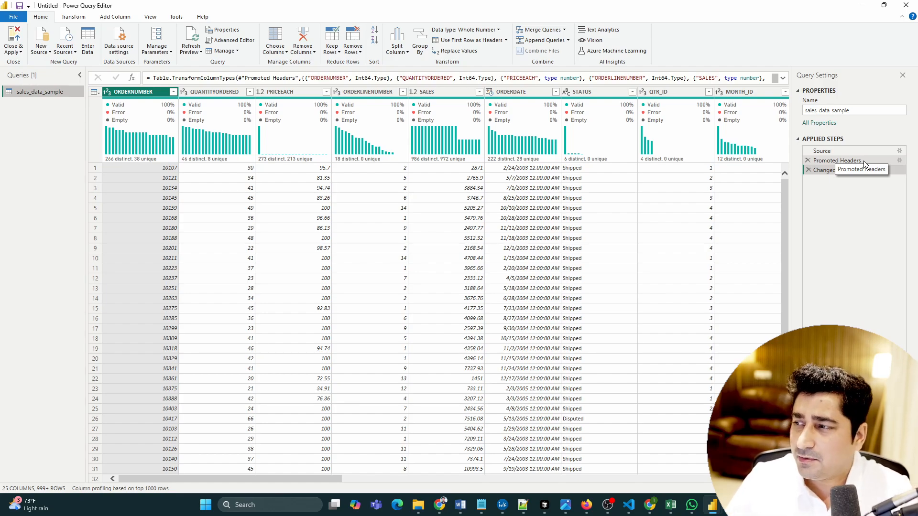
right_click(837, 171)
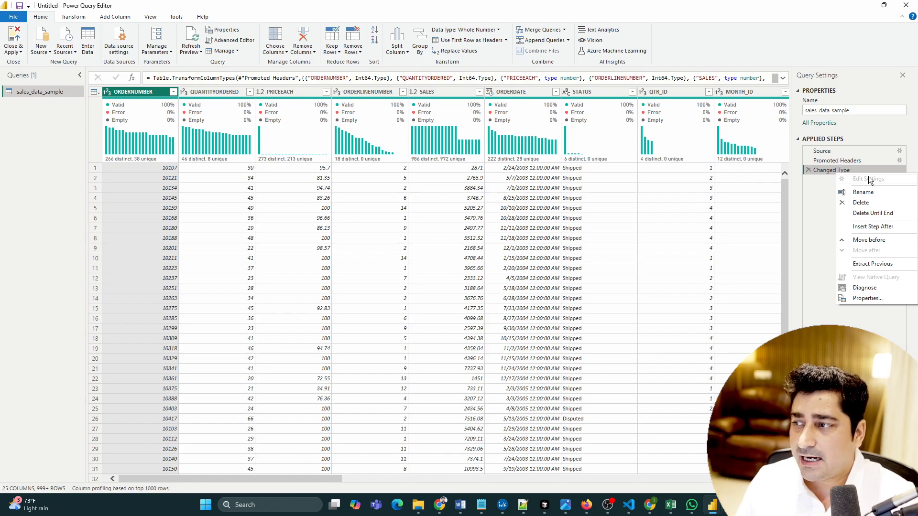
click(813, 224)
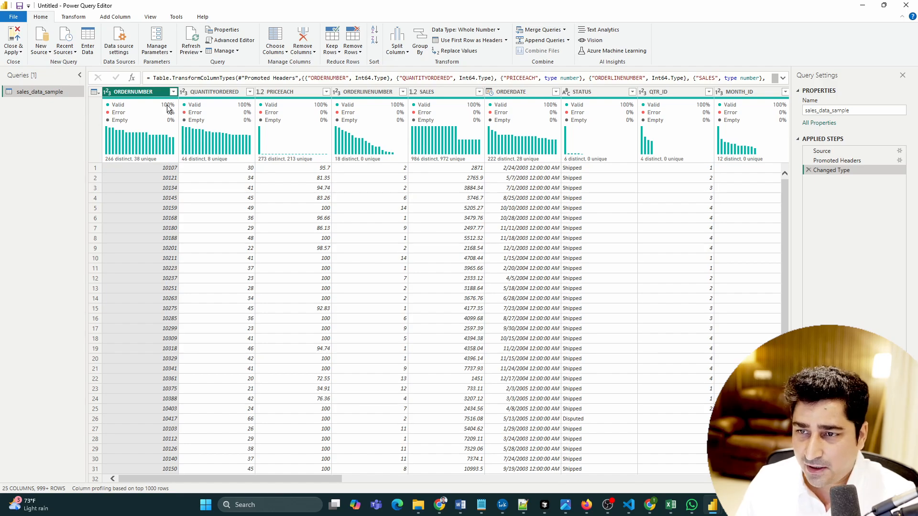
Check the valid, error and empty percentages of the columns from ORDERNUMBER through DEALSIZE, including ADDRESSLINE2
mouse_move(171, 116)
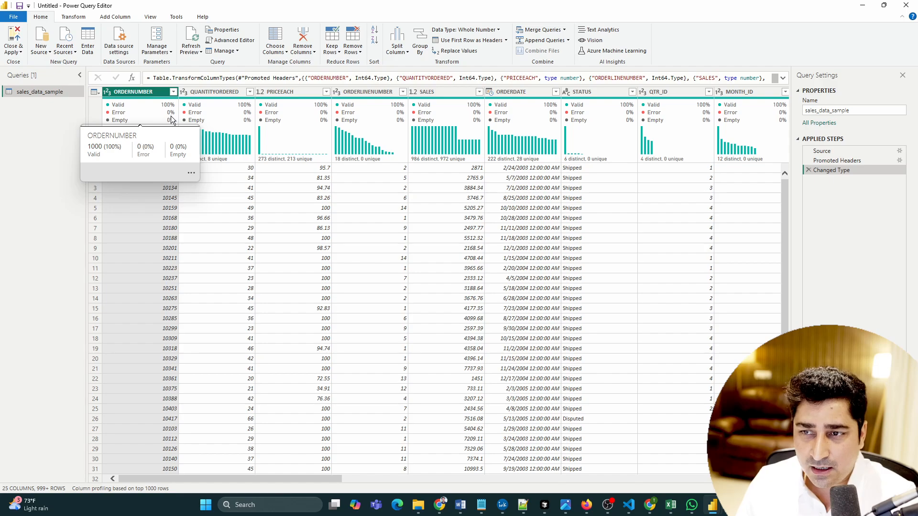
click(495, 481)
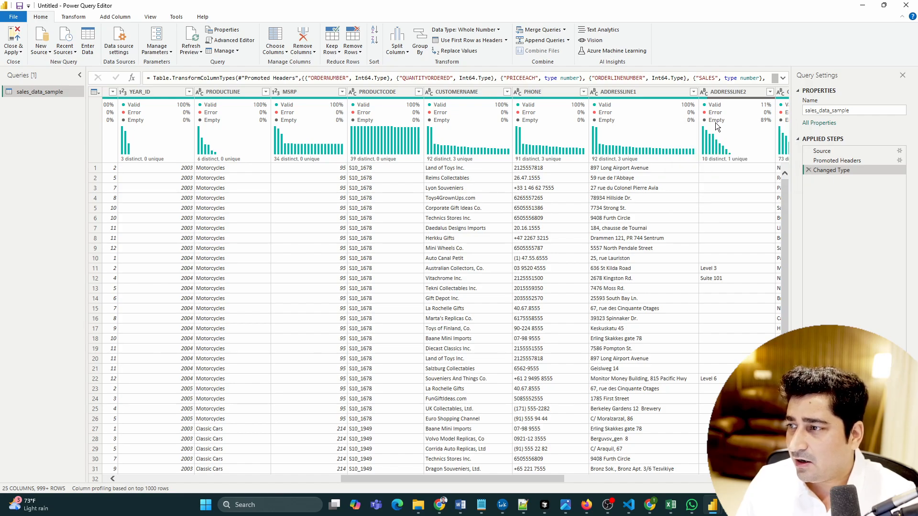
mouse_move(767, 122)
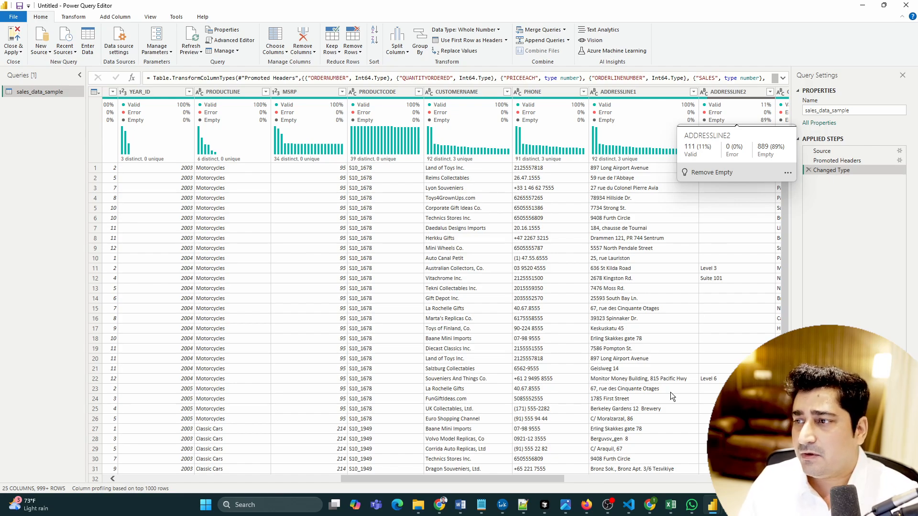
click(667, 478)
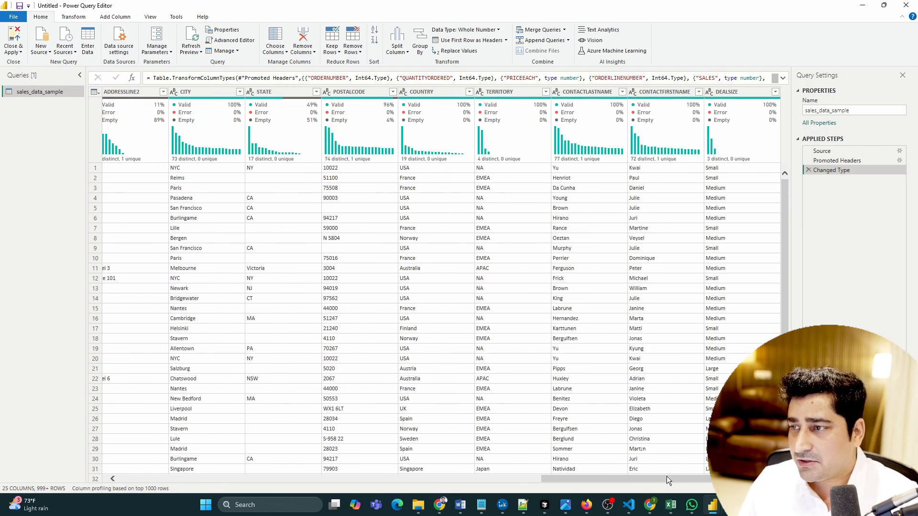
drag(667, 476, 201, 476)
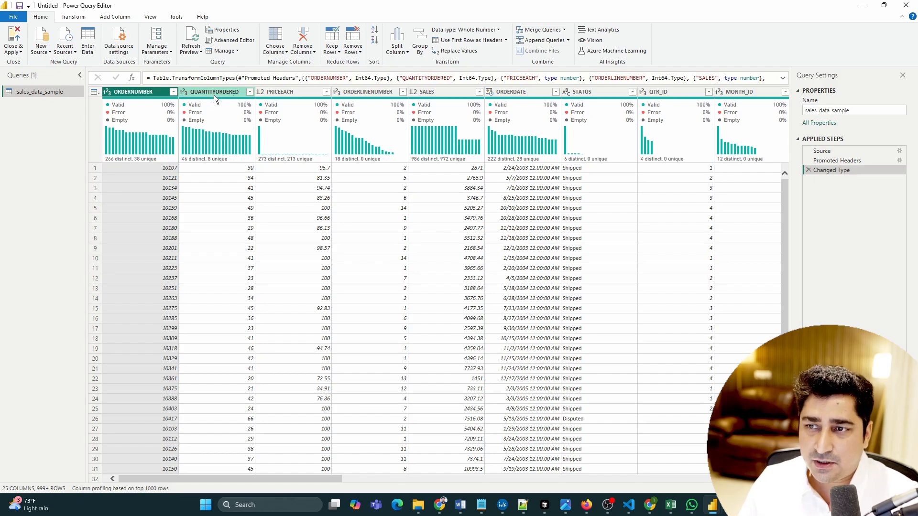
double_click(151, 92)
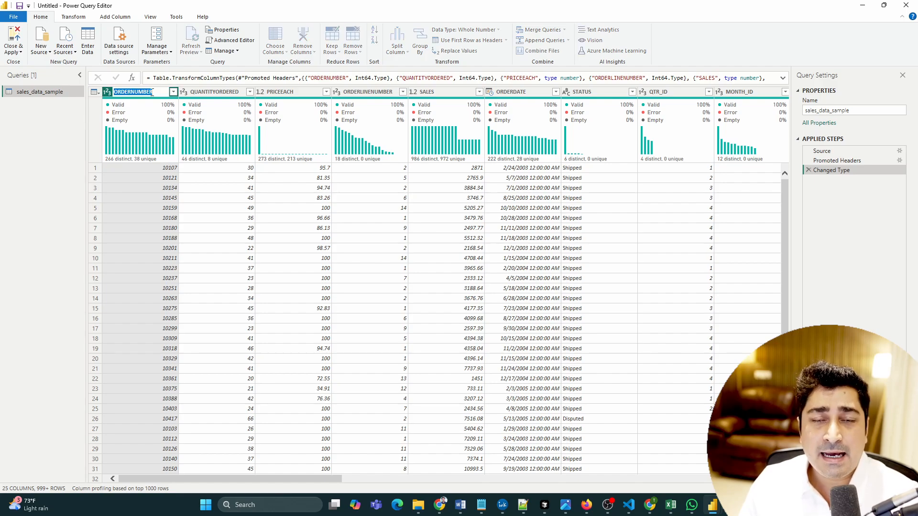
key(Escape)
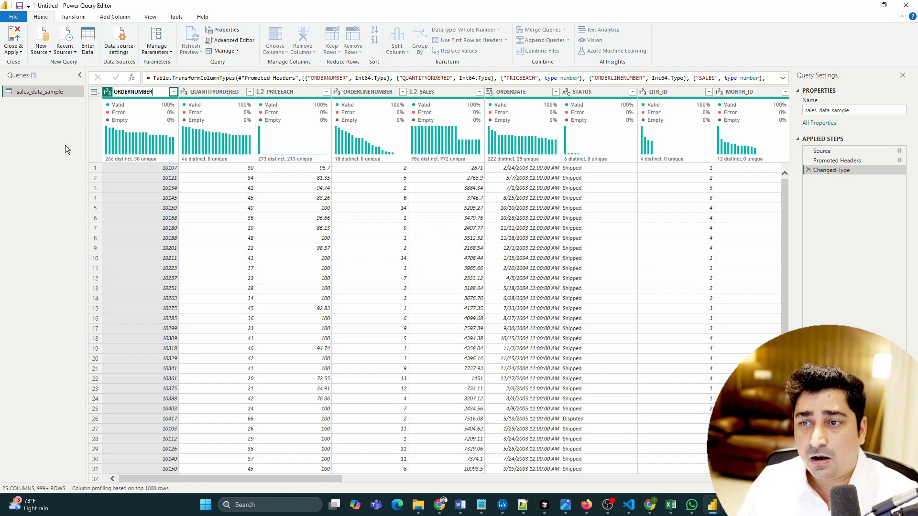
right_click(144, 91)
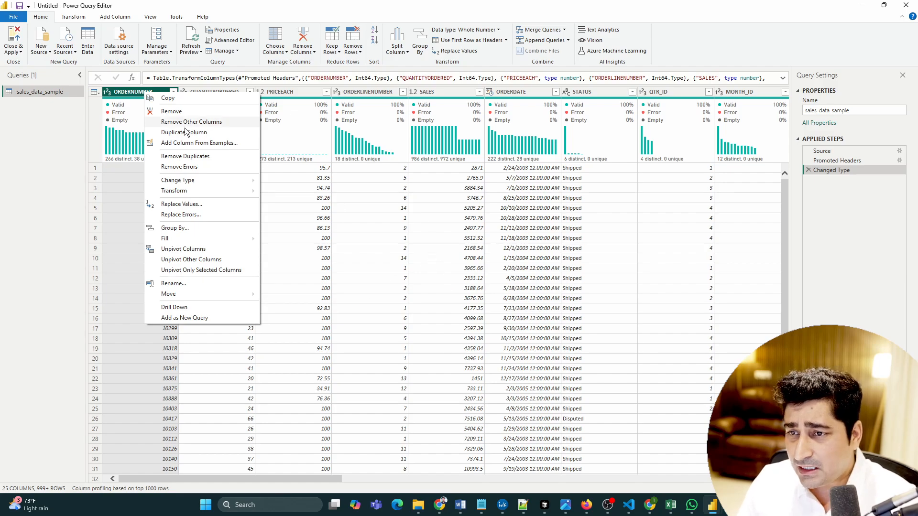
click(61, 159)
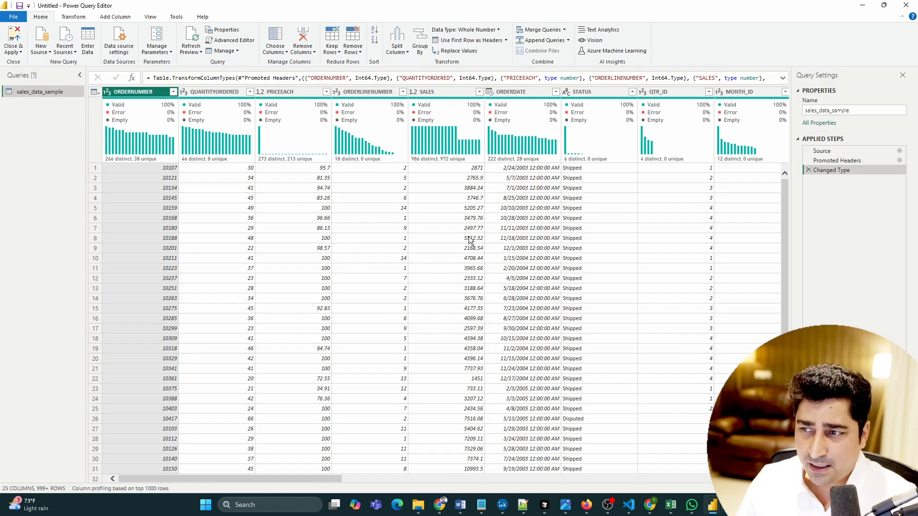
Examine the full Table.TransformColumnTypes formula of the Changed Type step, including the data type assigned to each column
drag(159, 78, 589, 78)
click(592, 78)
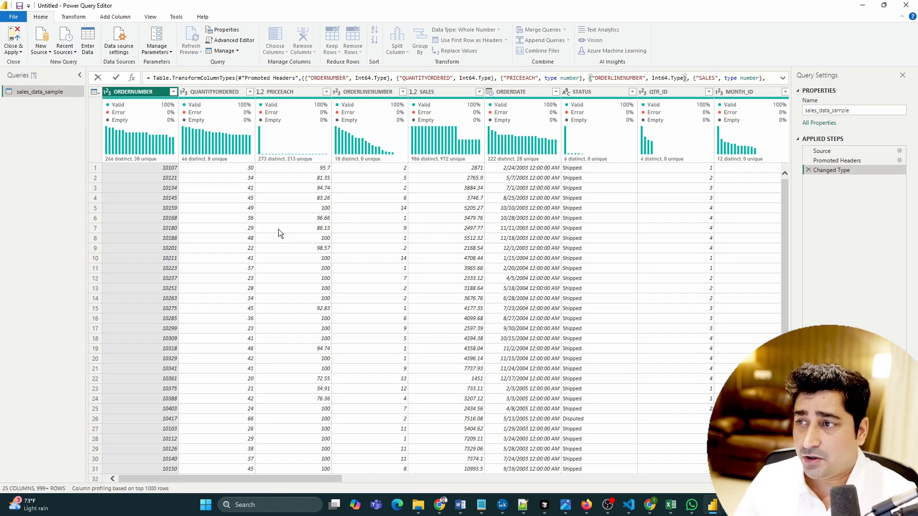
click(783, 78)
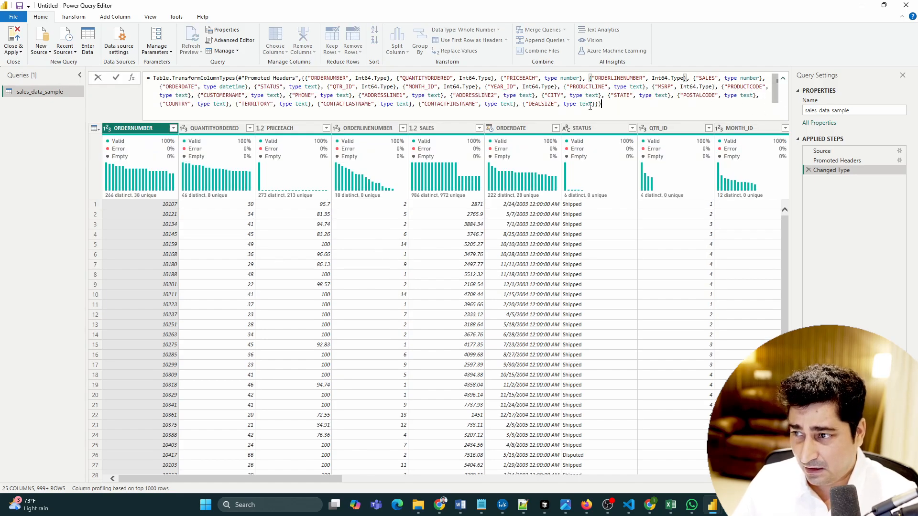
drag(590, 106, 76, 81)
click(177, 78)
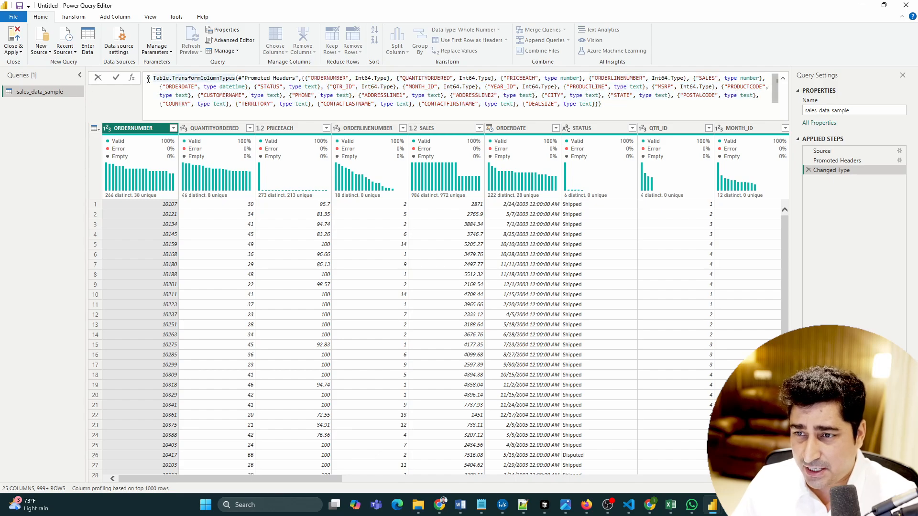
double_click(203, 78)
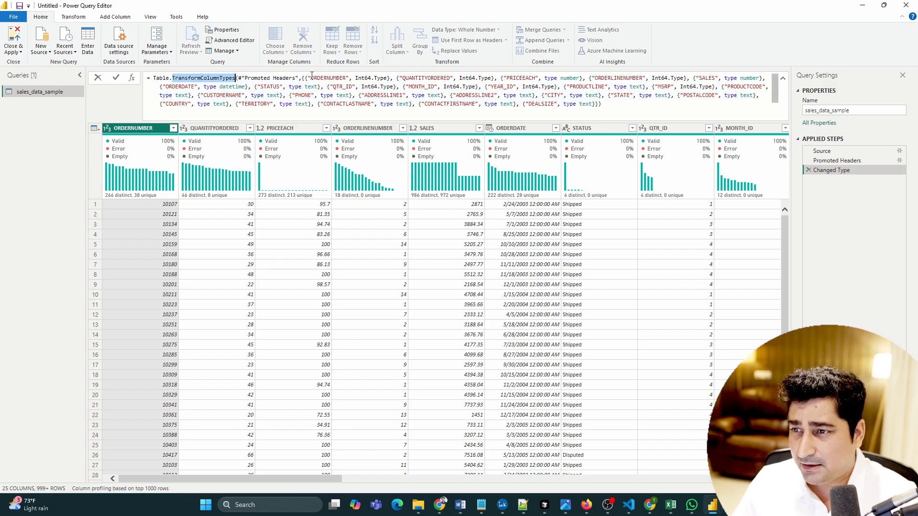
drag(302, 78, 168, 78)
click(392, 78)
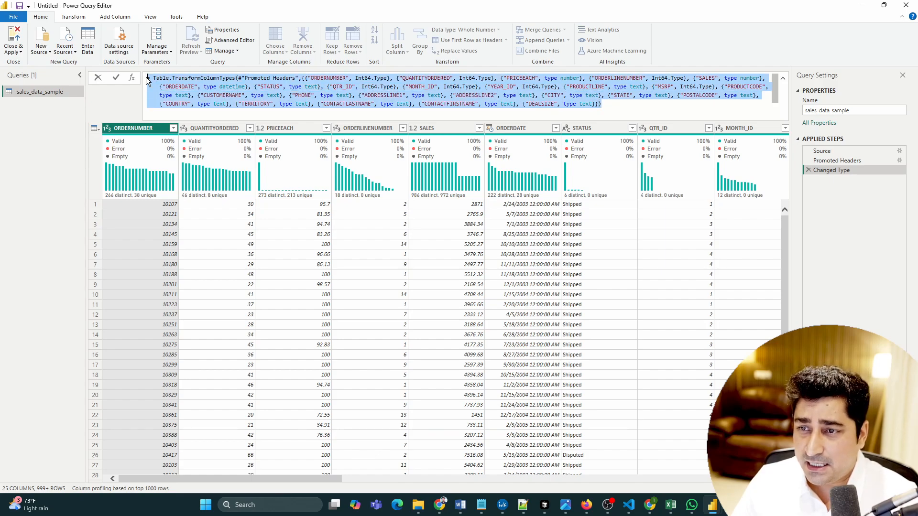
Review the complete M code of the sales_data_sample query in the Advanced Editor, including its Source, Promoted Headers and Changed Type lines
click(273, 95)
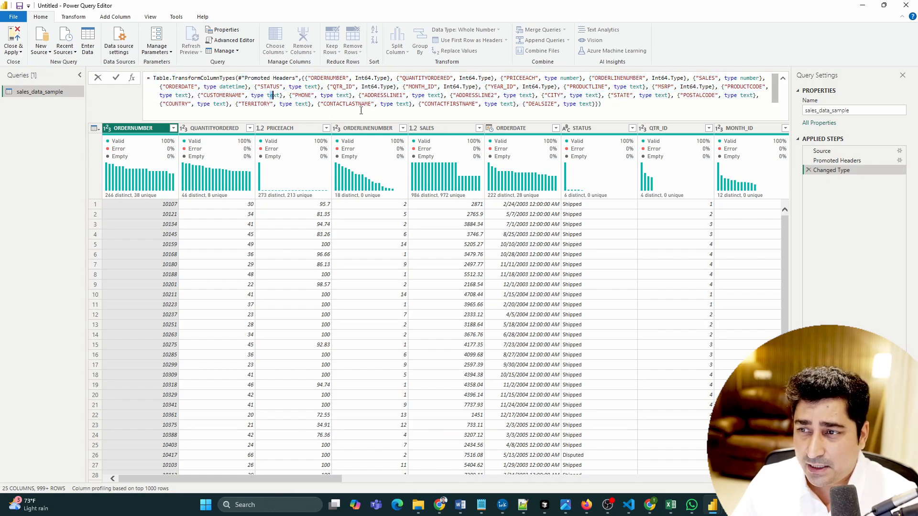
click(235, 42)
drag(301, 159, 227, 114)
click(309, 190)
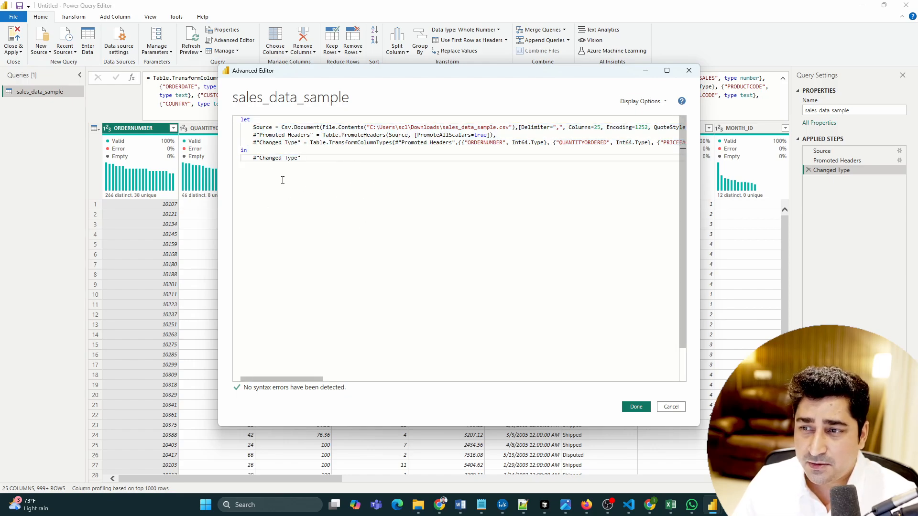
drag(283, 180, 442, 142)
click(246, 158)
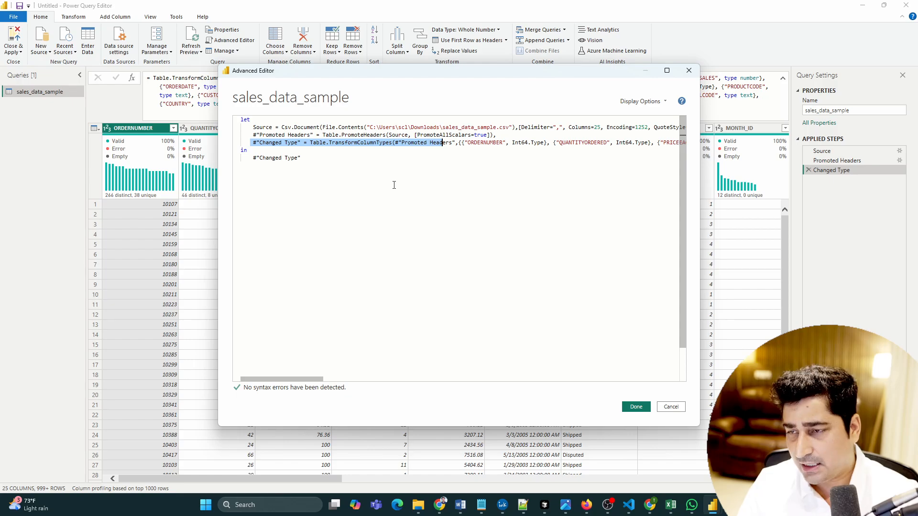
click(635, 407)
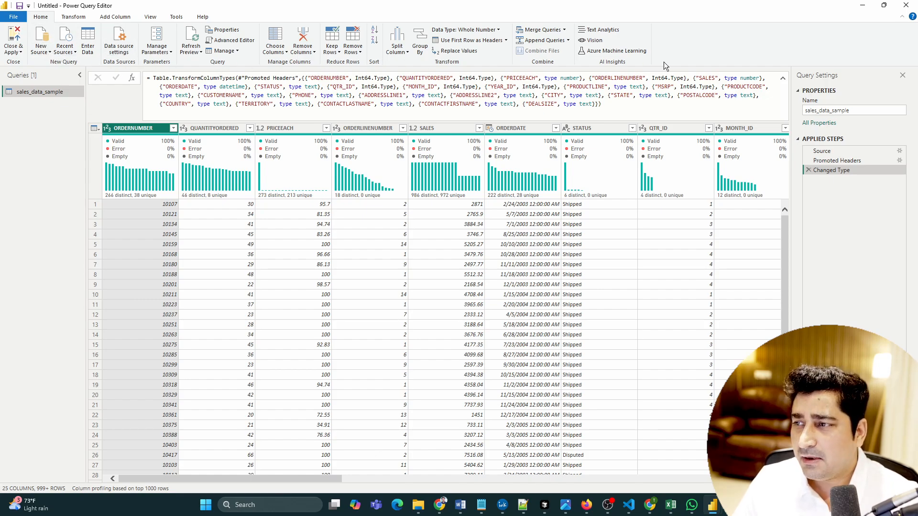
Examine the available commands for transforming data, adding columns, view settings, query diagnostics and help resources
click(67, 18)
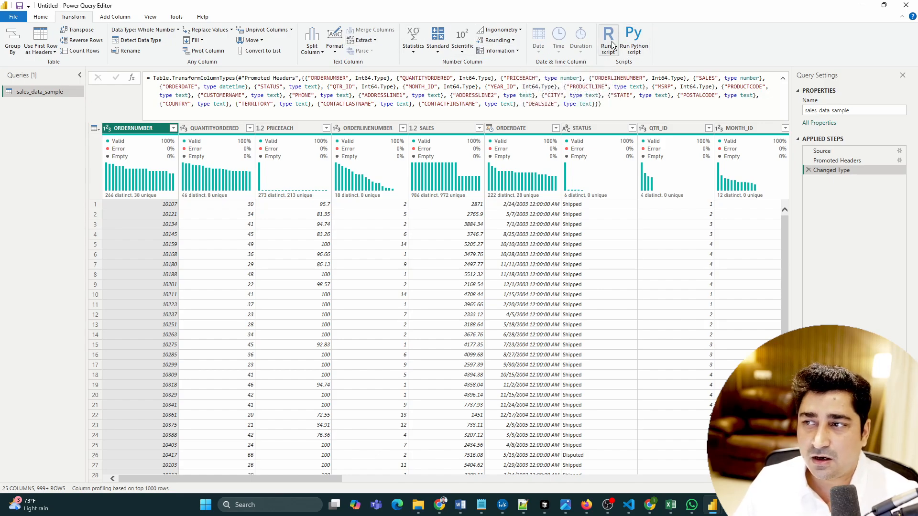
click(115, 17)
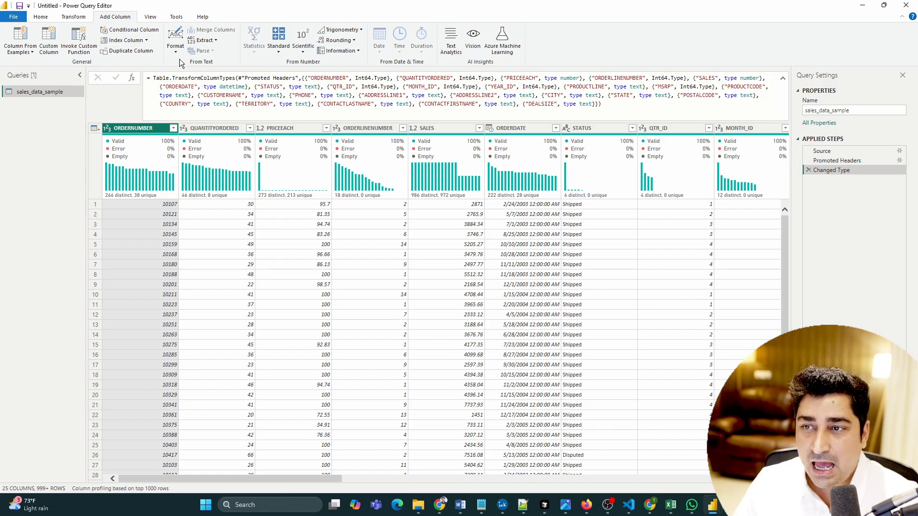
click(151, 18)
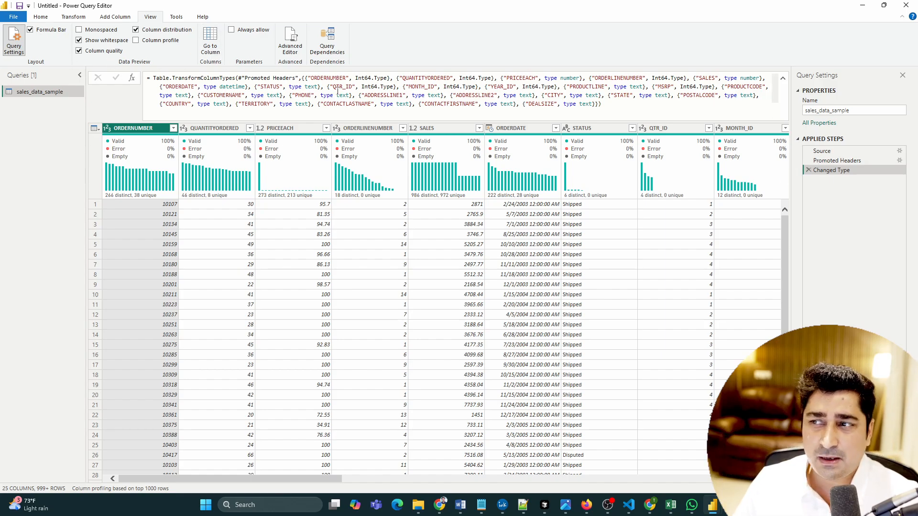
click(176, 16)
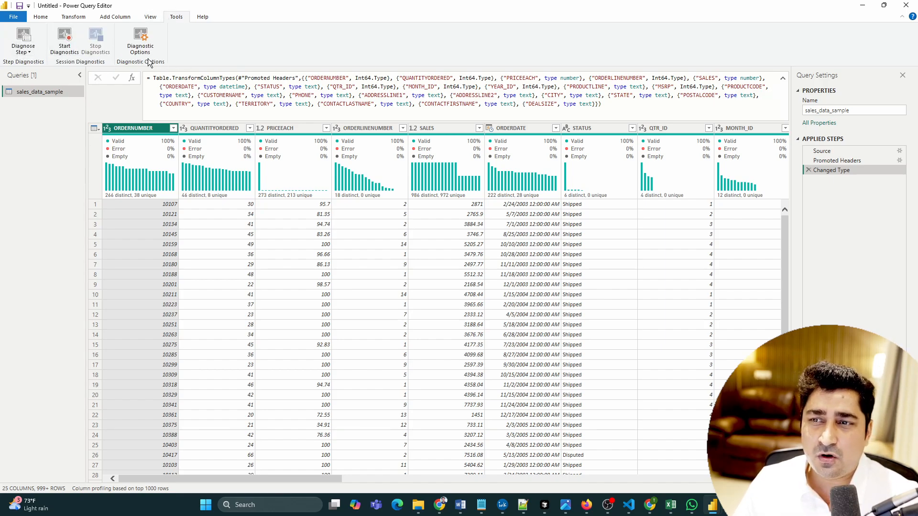
click(203, 18)
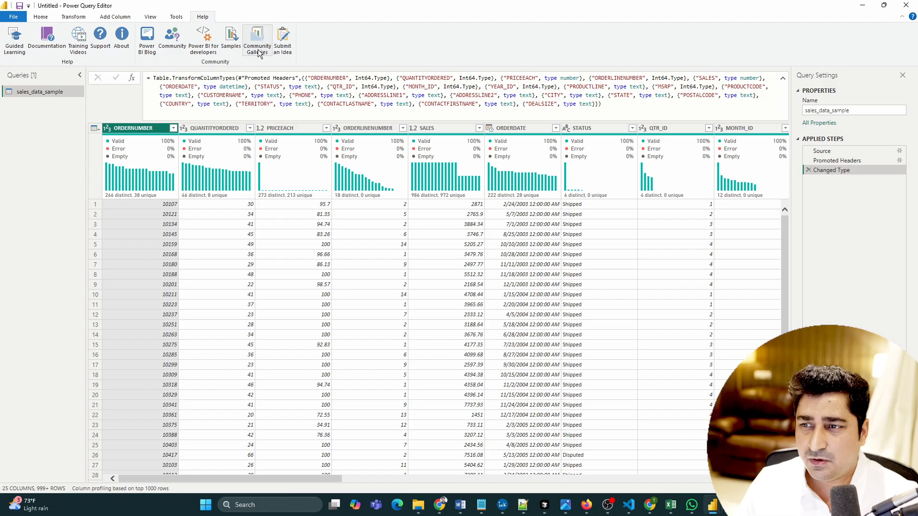
click(50, 19)
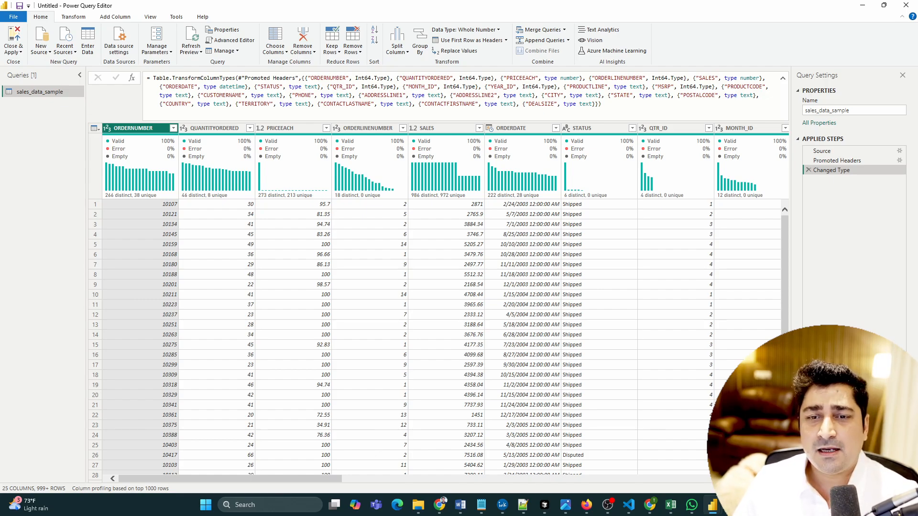
scroll(669, 287, down, 3)
scroll(669, 334, up, 3)
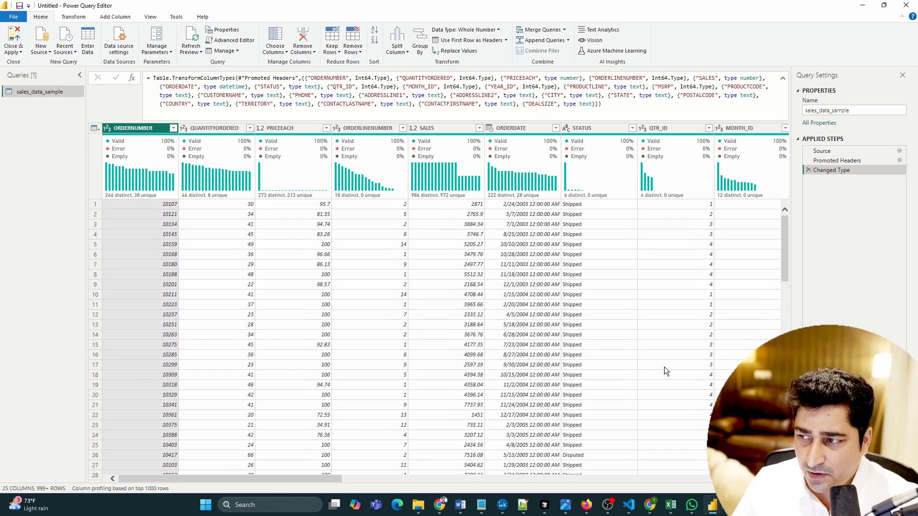
Review the Changed Type formula once more and the operations offered for the ORDERNUMBER column
drag(601, 104, 132, 81)
click(616, 107)
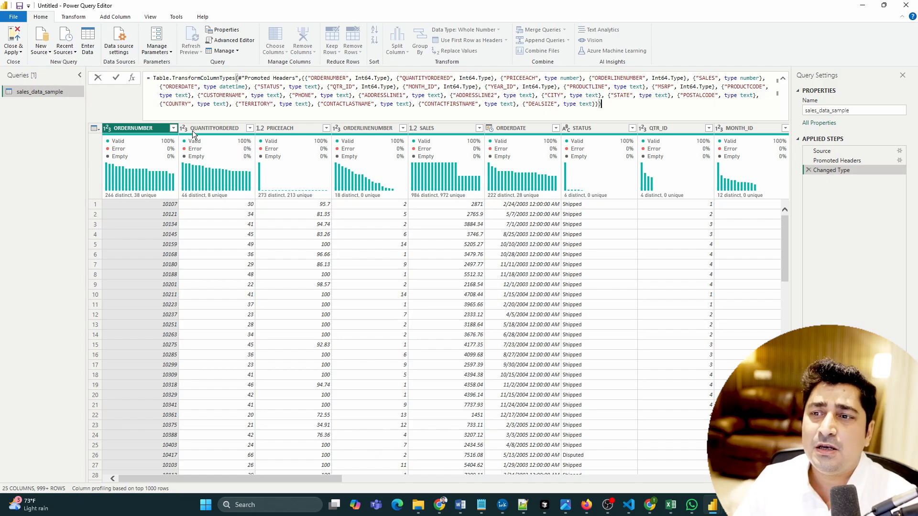
right_click(156, 128)
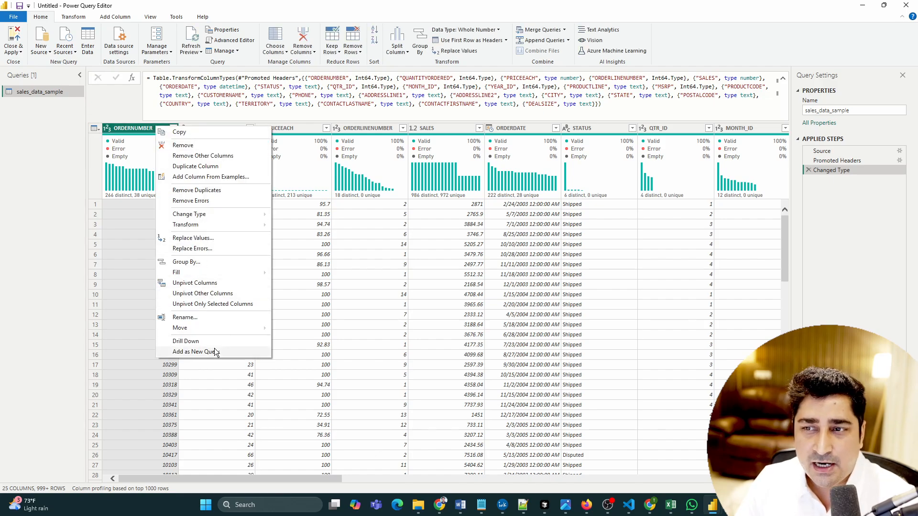
click(60, 173)
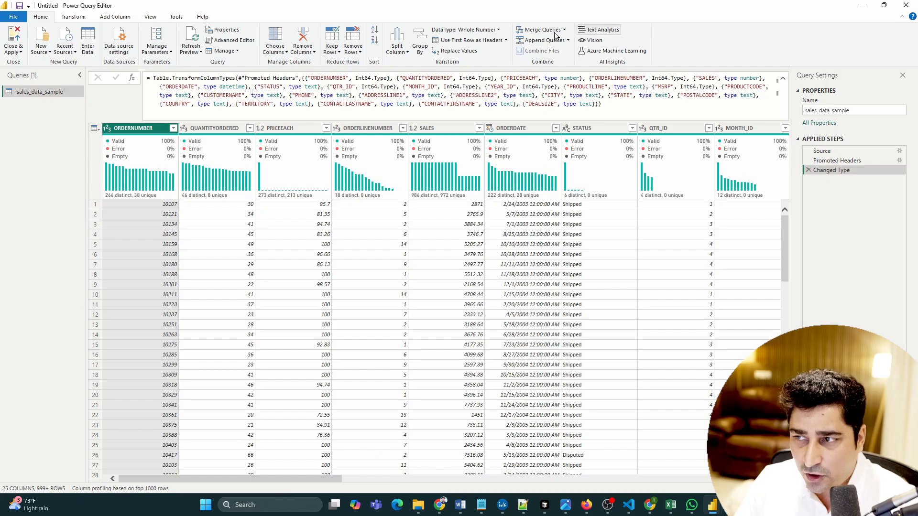